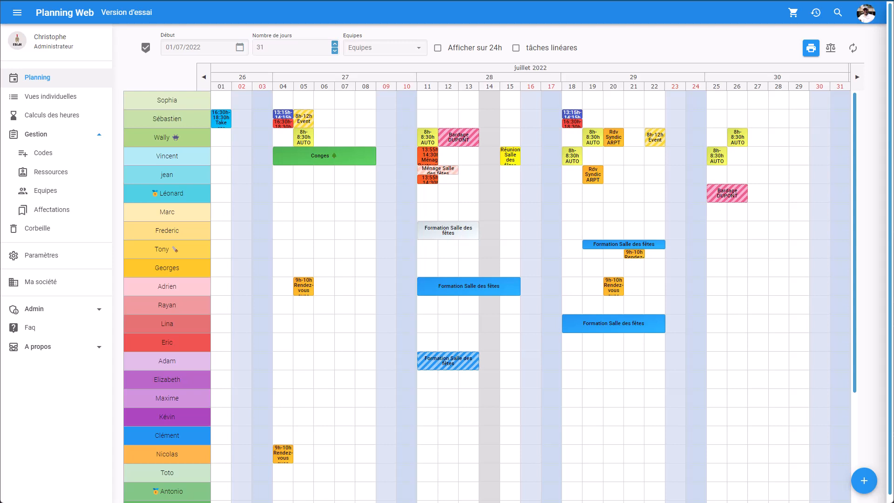
Open the Auxiliaire user's properties in the company user list, try the Utilisateur role, and set it back to Auxiliaire.
{"action": "left_click", "coordinate": [67, 291]}
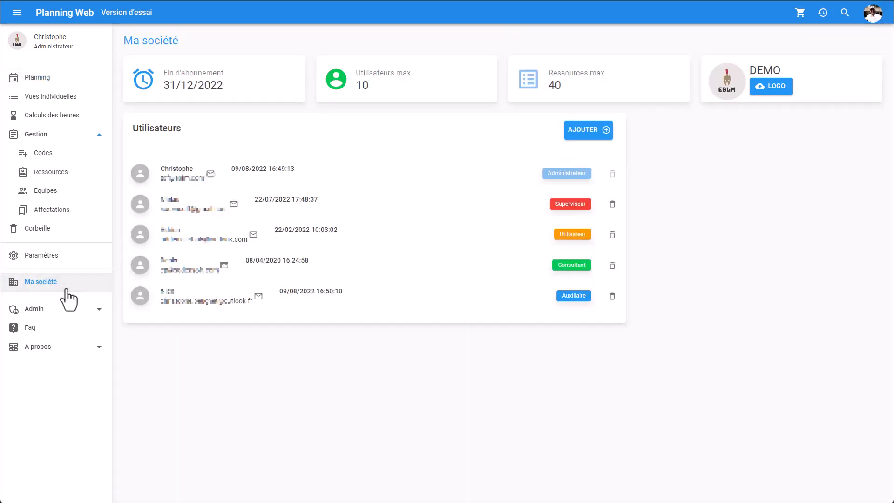
{"action": "left_click", "coordinate": [353, 303]}
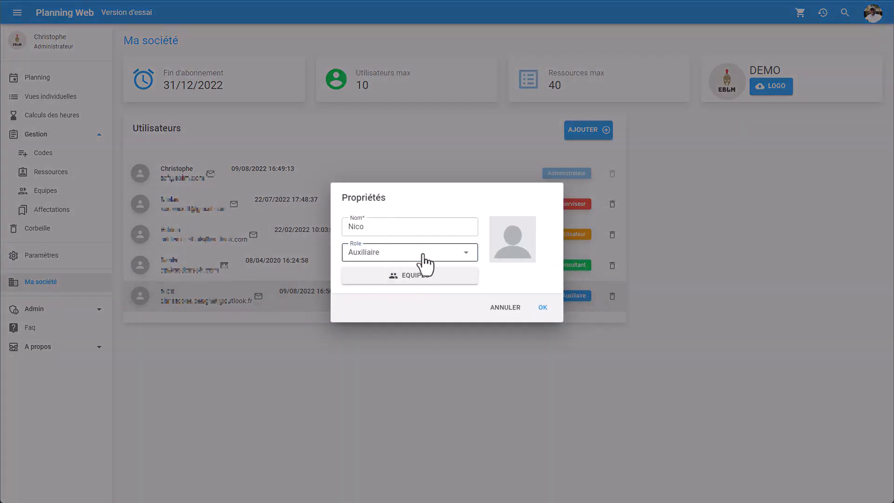
{"action": "left_click", "coordinate": [423, 255]}
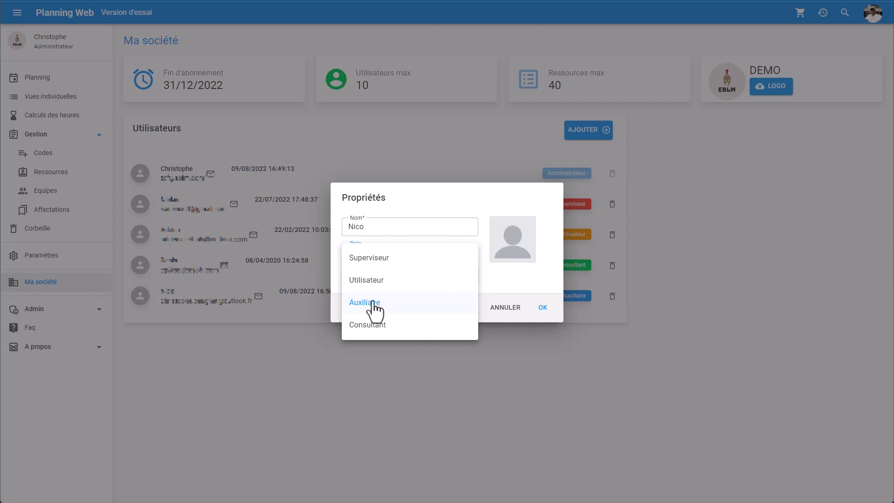
{"action": "left_click", "coordinate": [375, 281]}
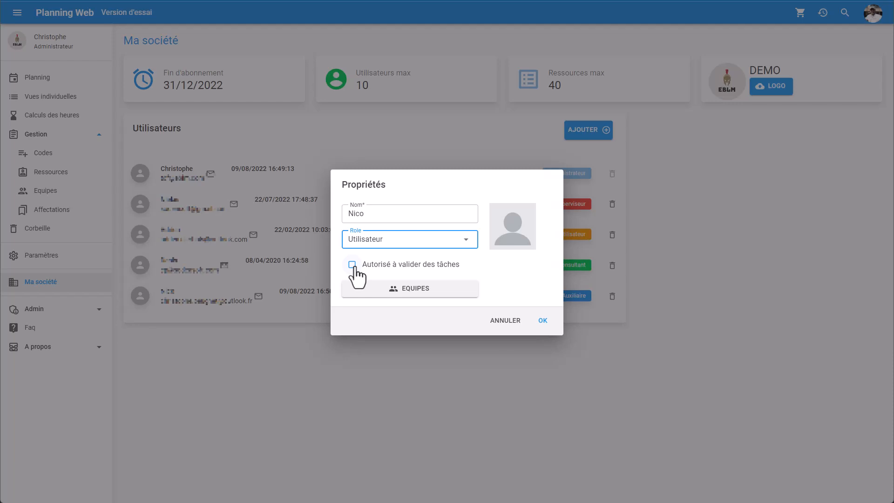
{"action": "left_click", "coordinate": [378, 243]}
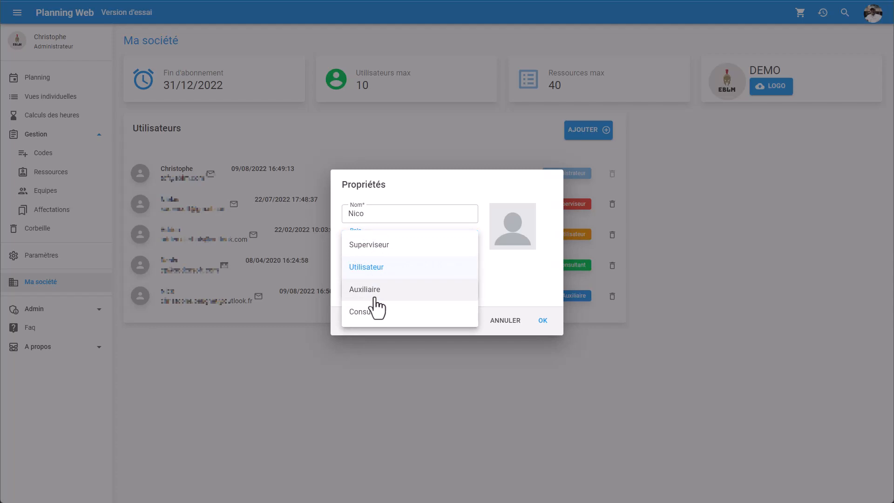
{"action": "left_click", "coordinate": [376, 298]}
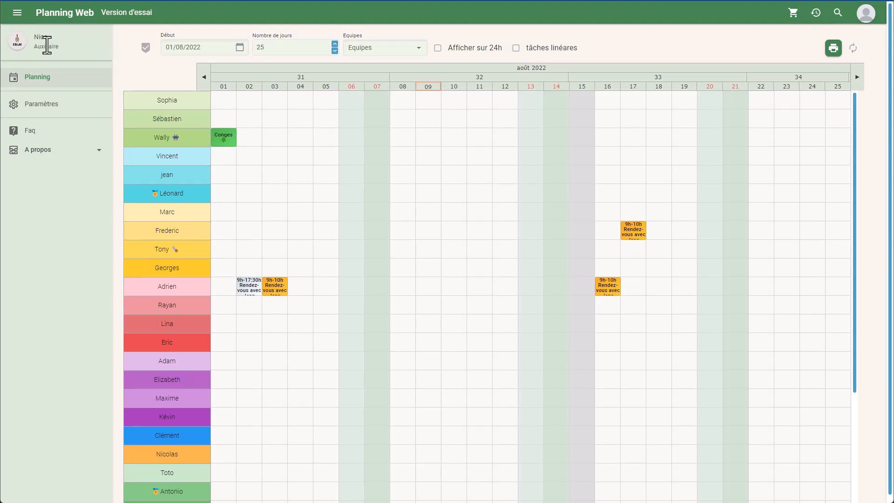
In the auxiliary user's session, create a Conges task on 08/08/2022 for the fourth resource and display week 32.
{"action": "left_click_drag", "start_coordinate": [59, 46], "coordinate": [36, 48]}
{"action": "left_click", "coordinate": [78, 46]}
{"action": "left_click", "coordinate": [407, 151]}
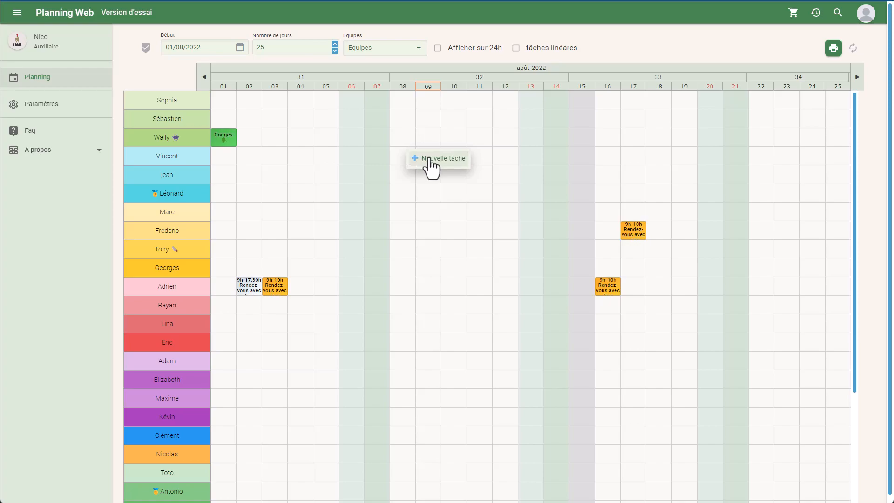
{"action": "left_click", "coordinate": [431, 161]}
{"action": "left_click", "coordinate": [433, 201]}
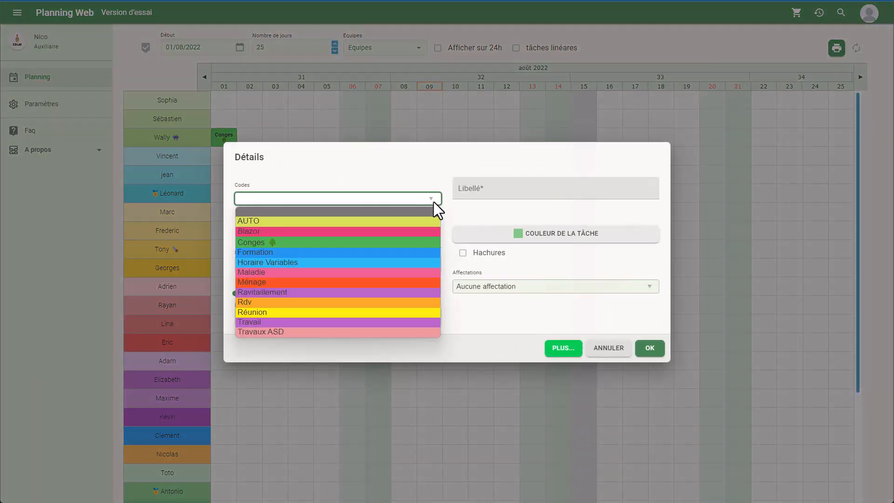
{"action": "left_click", "coordinate": [421, 243]}
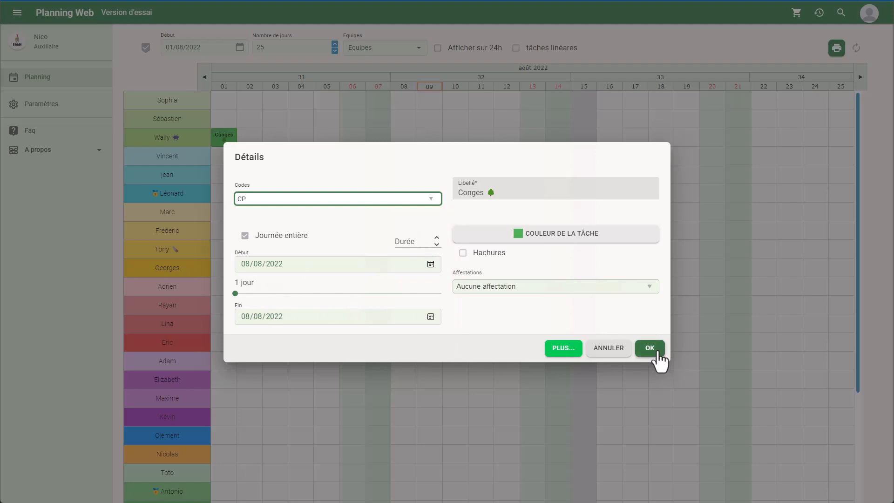
{"action": "left_click", "coordinate": [650, 348]}
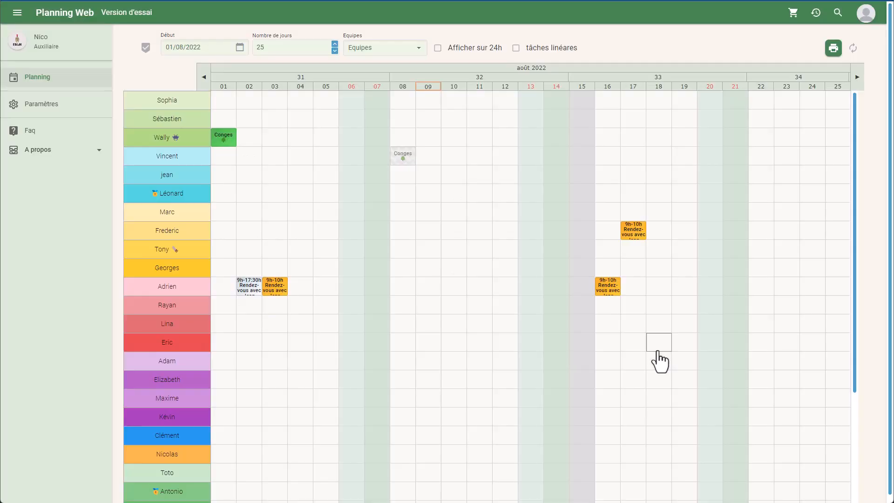
{"action": "left_click", "coordinate": [409, 78]}
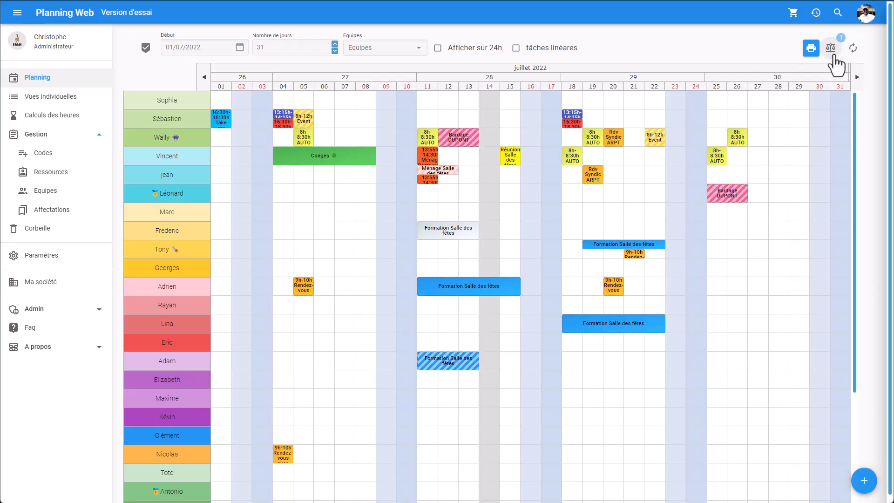
In the administrator's session, show the tasks awaiting validation and locate the Conges request of 08/08/2022 in the planning.
{"action": "left_click", "coordinate": [832, 50]}
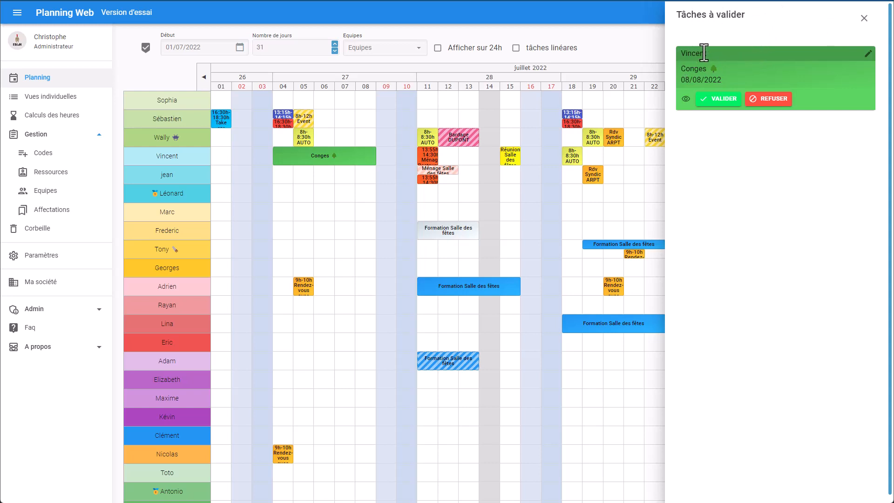
{"action": "left_click", "coordinate": [686, 99]}
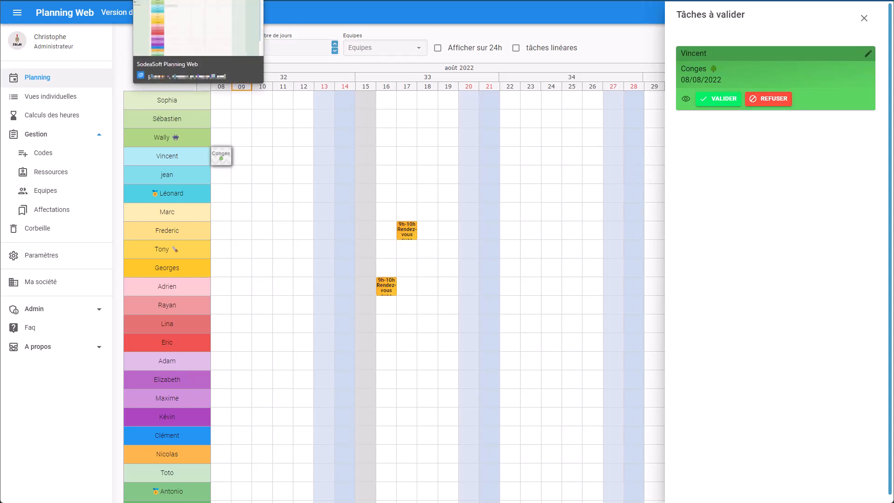
In the auxiliary user's session, review the action history and inspect the details of the pending Conges task on Monday 8.
{"action": "left_click", "coordinate": [200, 6]}
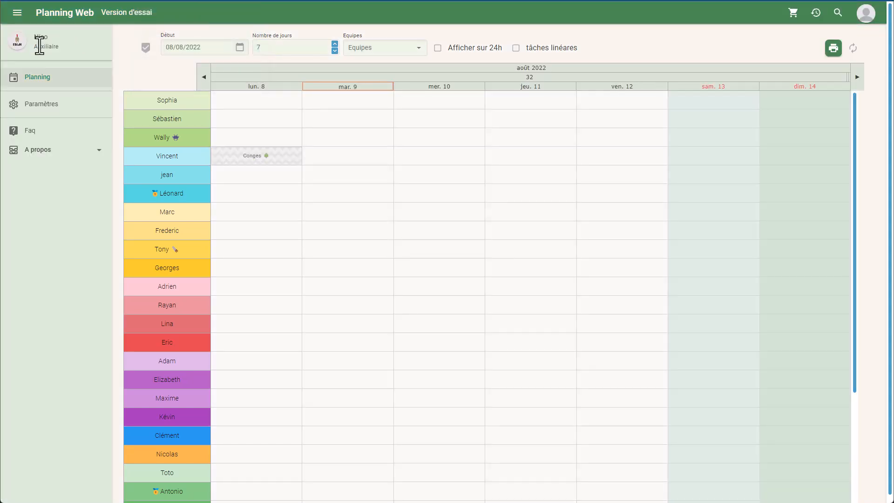
{"action": "left_click", "coordinate": [816, 14]}
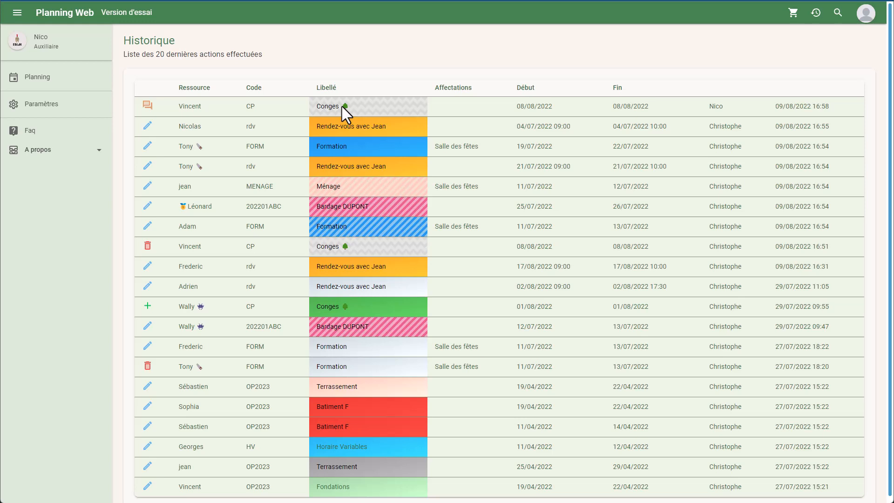
{"action": "left_click", "coordinate": [53, 78]}
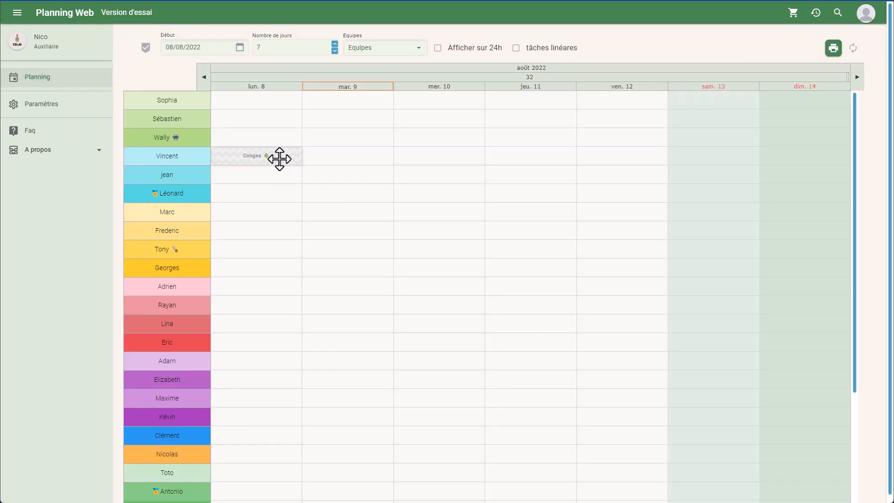
{"action": "right_click", "coordinate": [279, 159]}
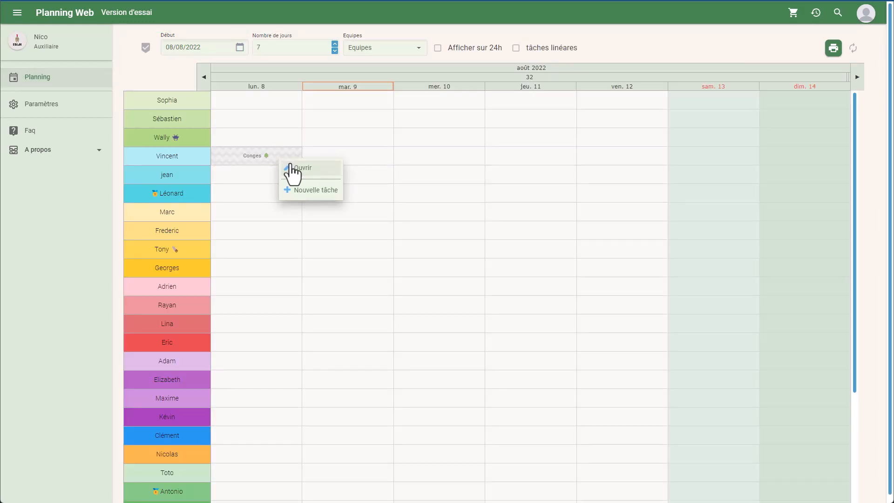
{"action": "left_click", "coordinate": [292, 166]}
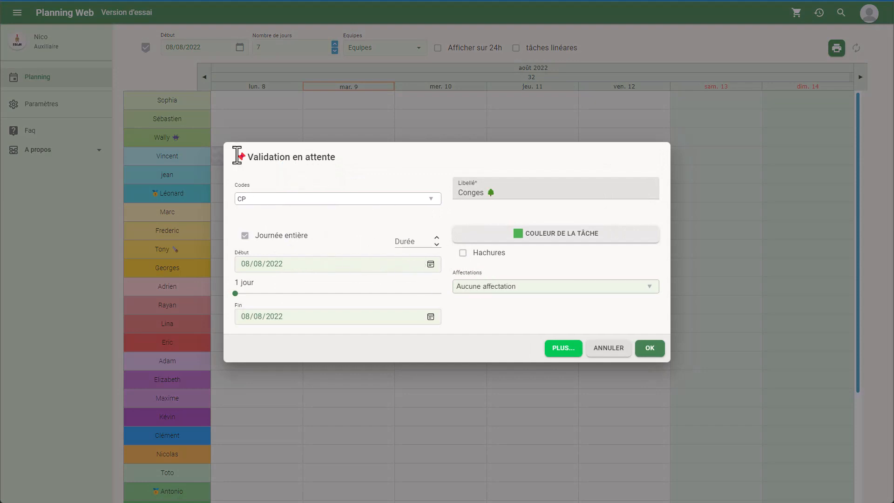
{"action": "left_click", "coordinate": [608, 350]}
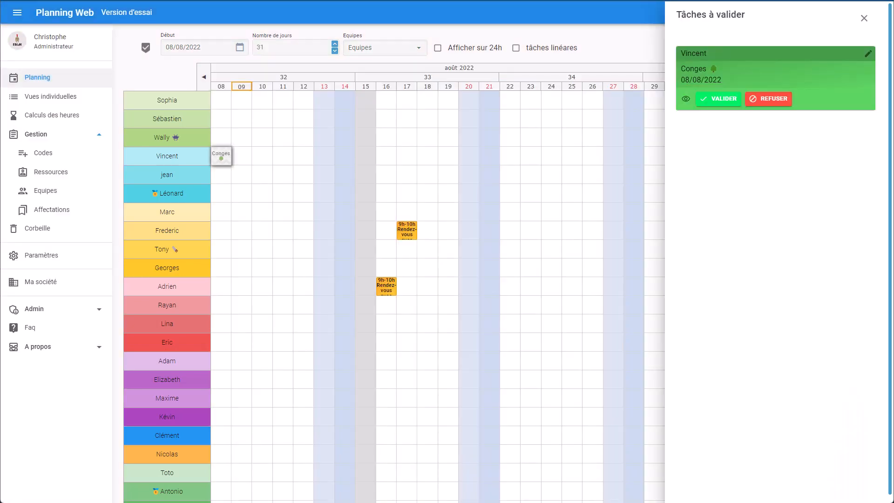
In the administrator's session, close the validation list and show the individual list view of the resource with the pending leave.
{"action": "left_click", "coordinate": [864, 19]}
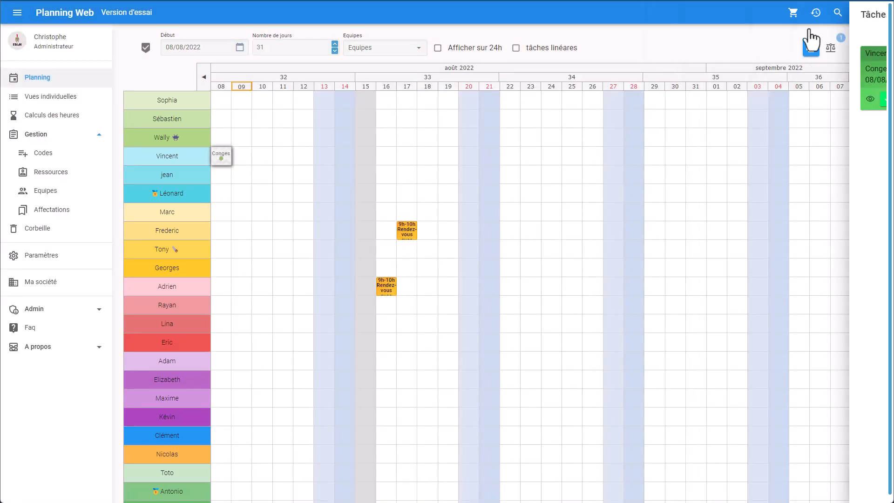
{"action": "left_click", "coordinate": [69, 96]}
{"action": "left_click", "coordinate": [454, 41]}
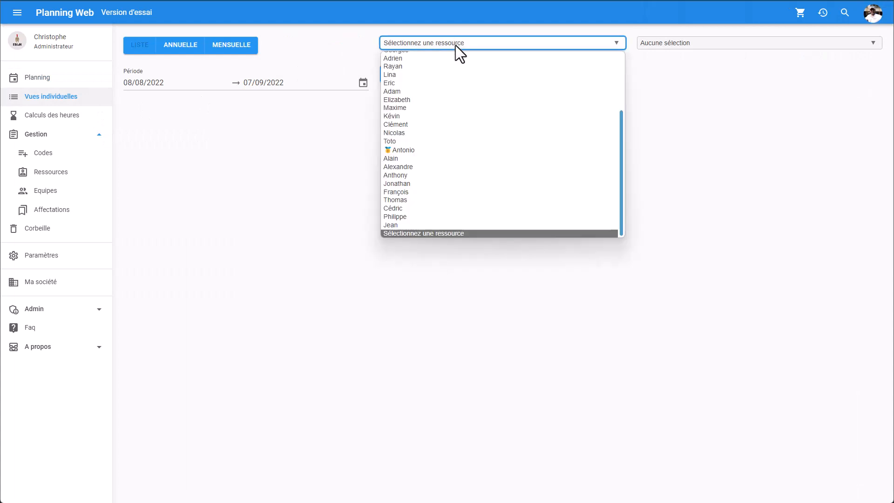
{"action": "scroll", "coordinate": [447, 75], "scroll_direction": "up", "scroll_amount": 5}
{"action": "left_click", "coordinate": [459, 82]}
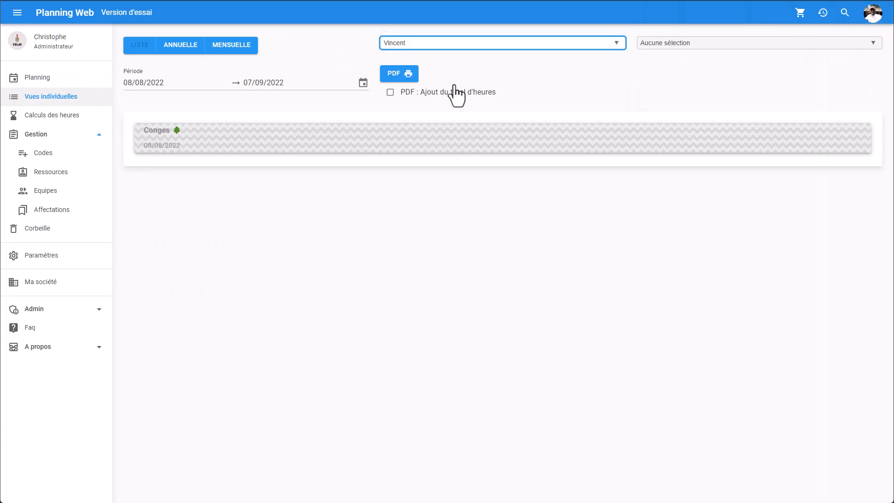
Set the individual view's period from 01/07/2022 to 31/08/2022.
{"action": "left_click", "coordinate": [363, 83]}
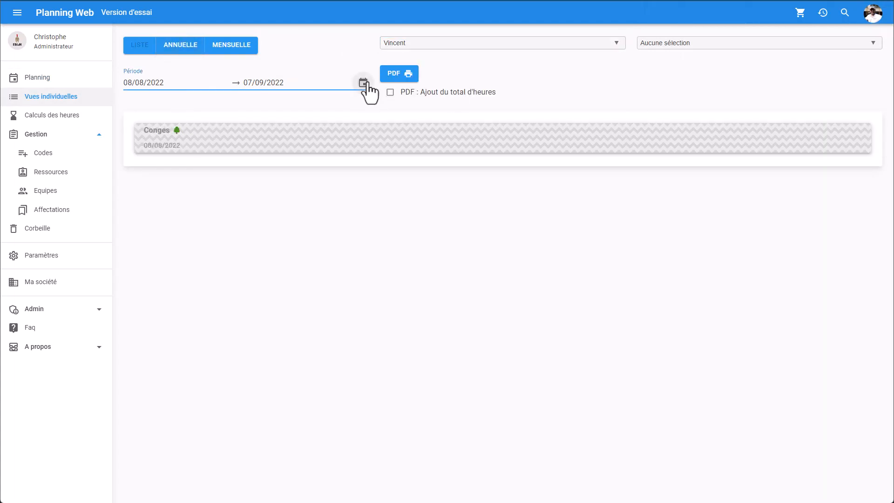
{"action": "left_click", "coordinate": [135, 135]}
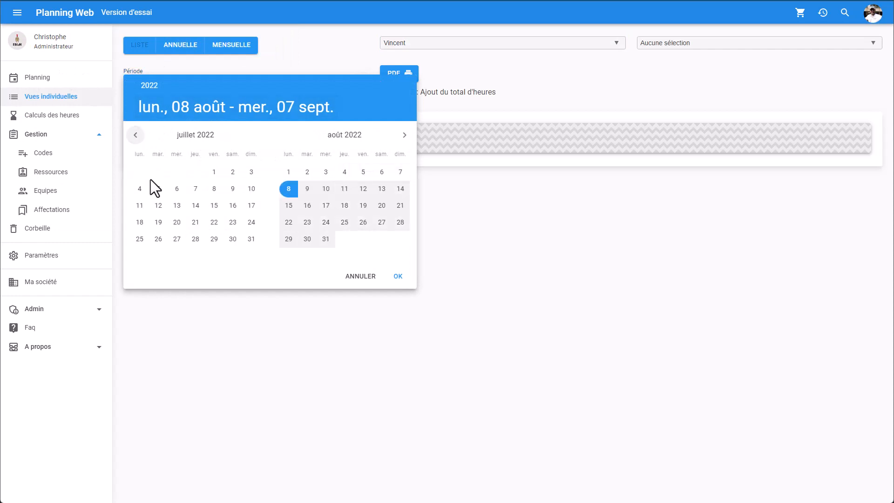
{"action": "left_click", "coordinate": [213, 172]}
{"action": "left_click", "coordinate": [325, 240]}
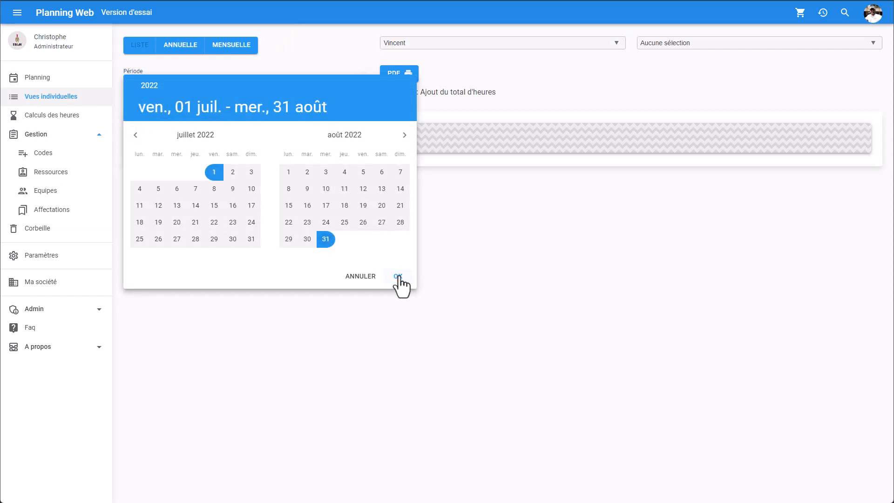
{"action": "left_click", "coordinate": [398, 276]}
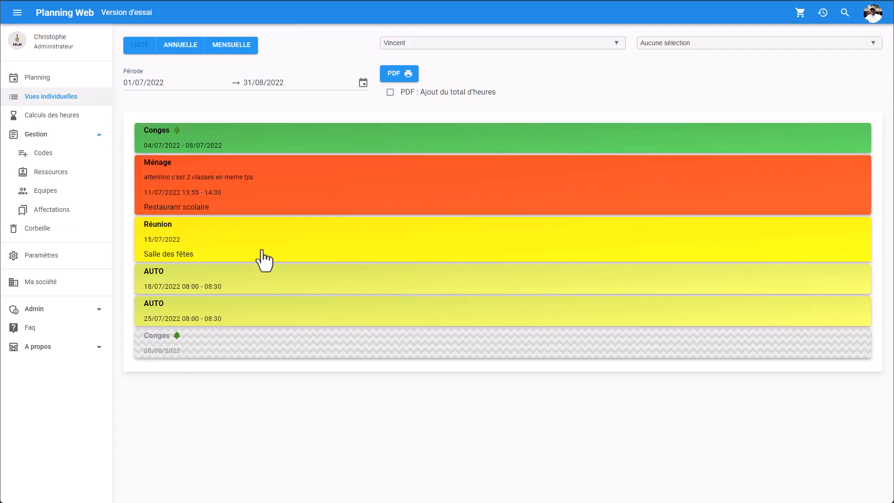
Export the resource's task list as a PDF and open the downloaded file fitted to the page width.
{"action": "left_click", "coordinate": [393, 77]}
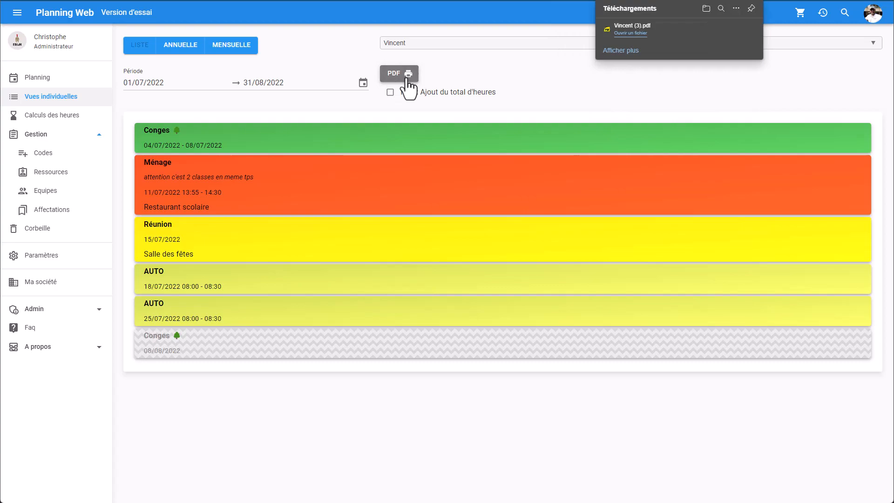
{"action": "left_click", "coordinate": [636, 33]}
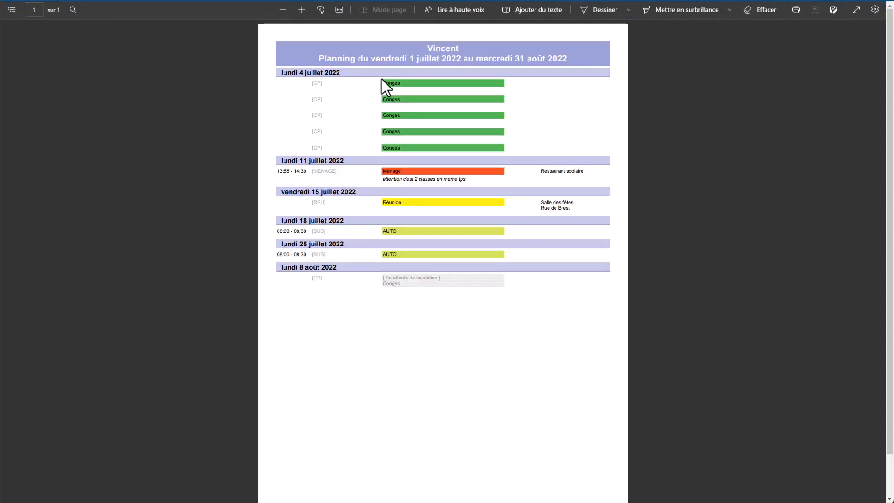
{"action": "left_click", "coordinate": [338, 11]}
Examine the Conges entry of 8 août 2022 in the PDF and return to the individual view.
{"action": "scroll", "coordinate": [393, 154], "scroll_direction": "down", "scroll_amount": 5}
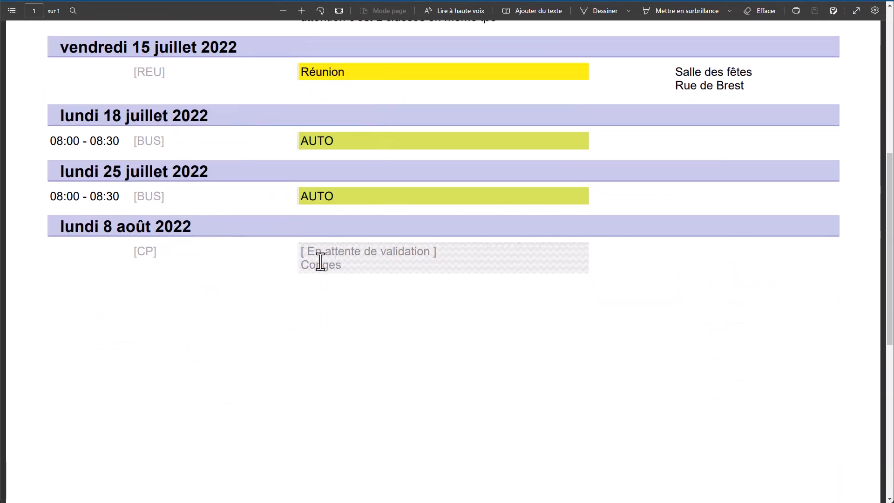
{"action": "left_click_drag", "start_coordinate": [300, 251], "coordinate": [416, 247]}
{"action": "left_click", "coordinate": [462, 269]}
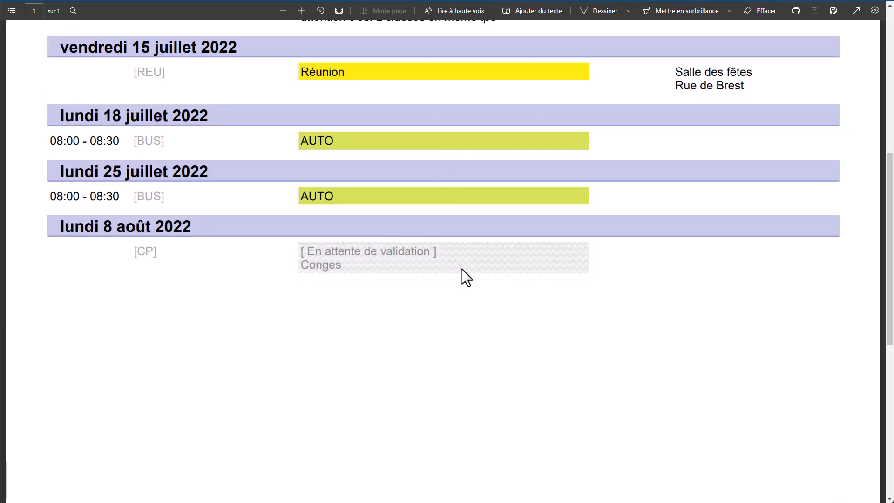
{"action": "scroll", "coordinate": [462, 269], "scroll_direction": "up", "scroll_amount": 5}
{"action": "scroll", "coordinate": [462, 269], "scroll_direction": "up", "scroll_amount": 3}
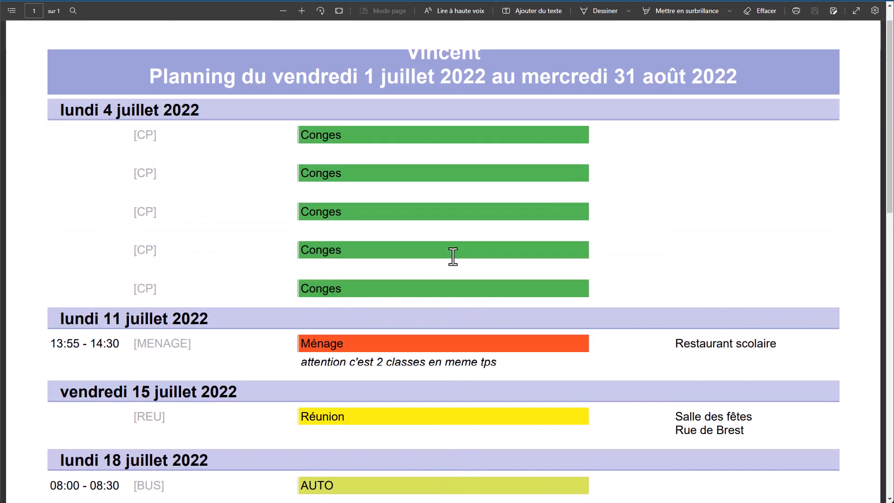
{"action": "left_click", "coordinate": [94, 1]}
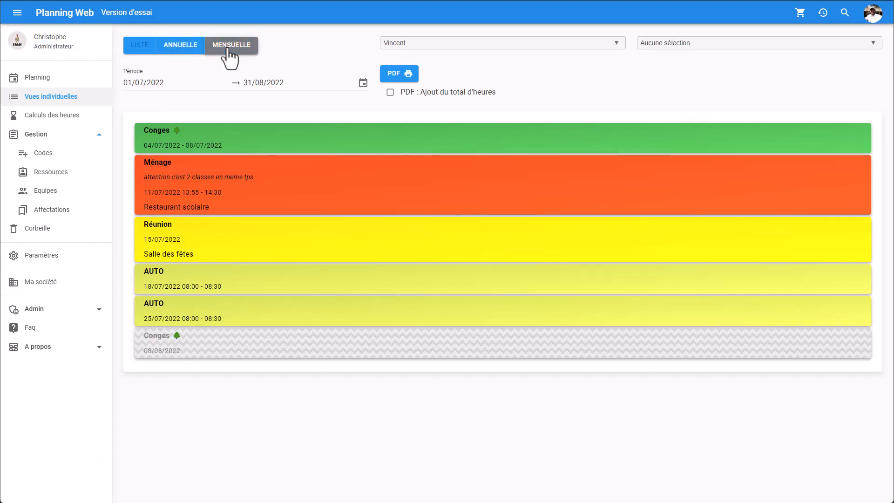
Show the resource's annual view starting 05/2022 and open the monthly view for August 2022.
{"action": "left_click", "coordinate": [180, 47]}
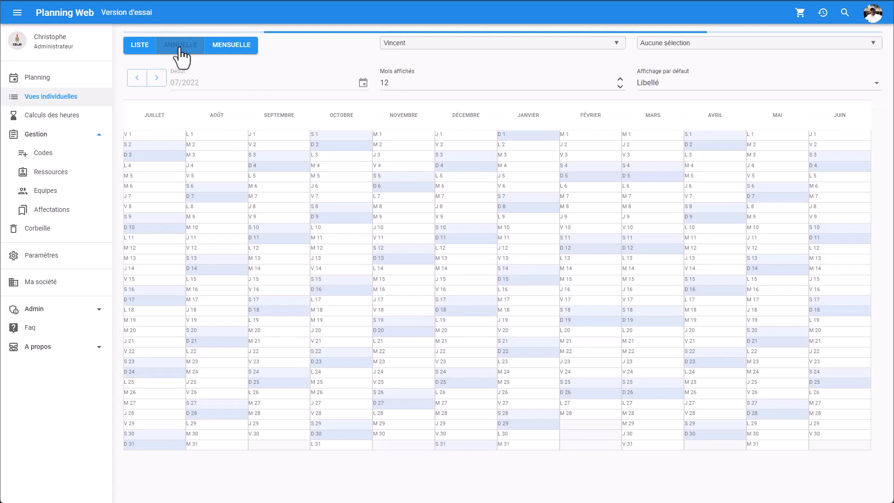
{"action": "left_click", "coordinate": [137, 78]}
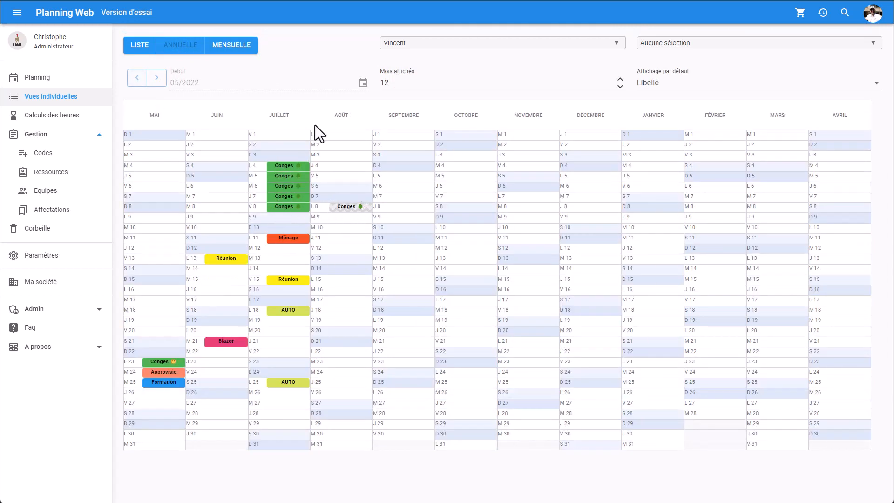
{"action": "left_click", "coordinate": [337, 118]}
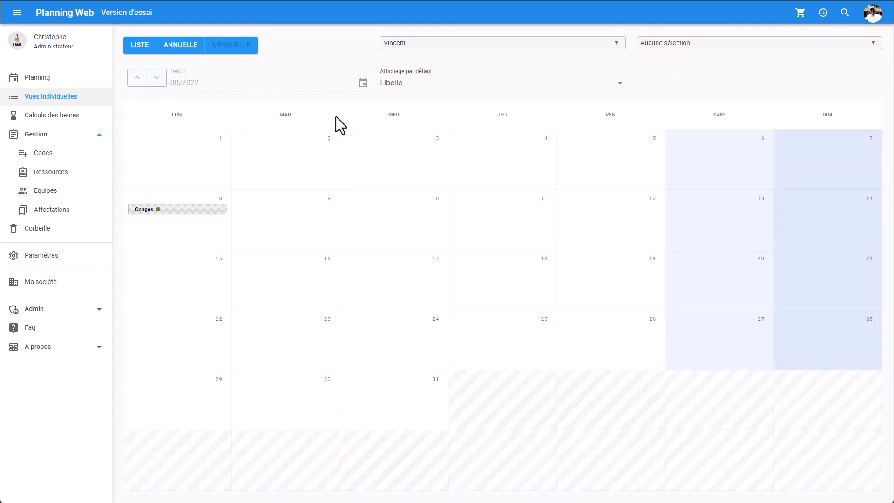
Validate the pending Conges task of 08/08/2022 from the planning's list of tasks awaiting validation, and close that list.
{"action": "left_click", "coordinate": [49, 78]}
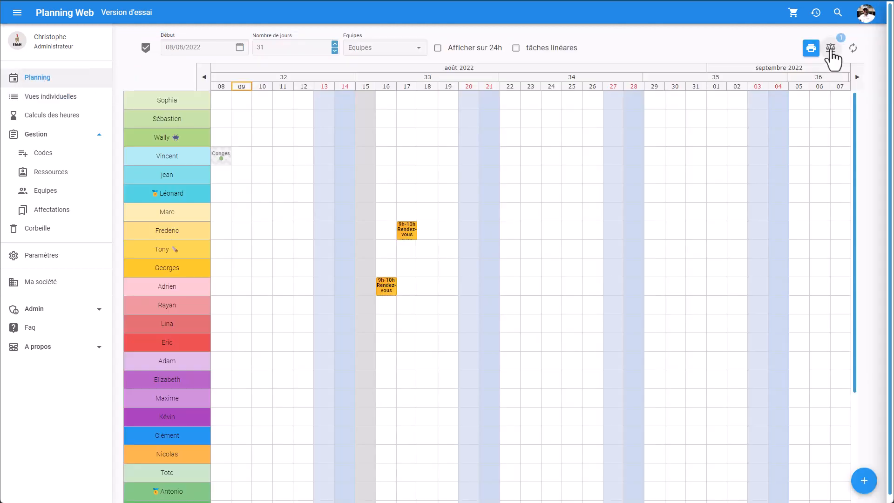
{"action": "left_click", "coordinate": [829, 51]}
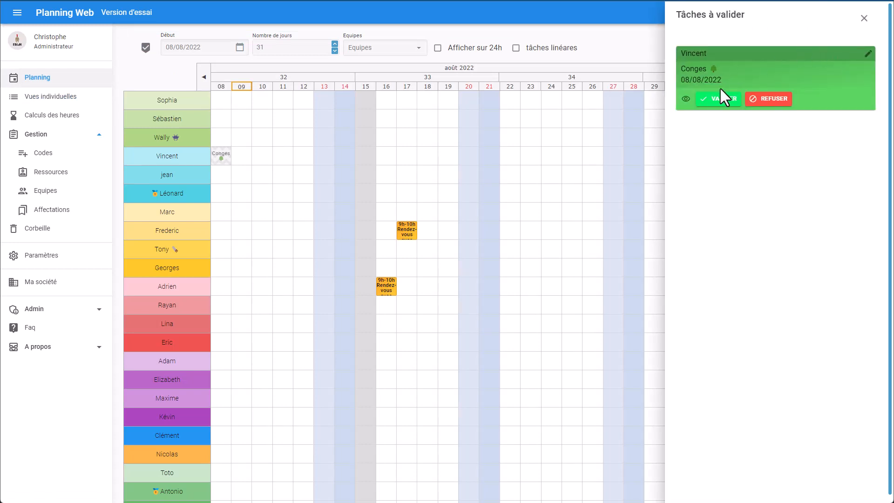
{"action": "left_click", "coordinate": [716, 99]}
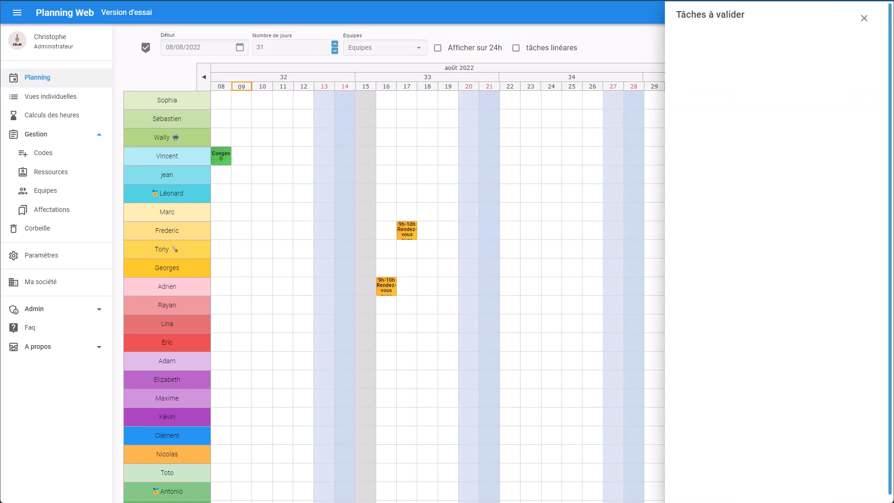
{"action": "left_click", "coordinate": [864, 19]}
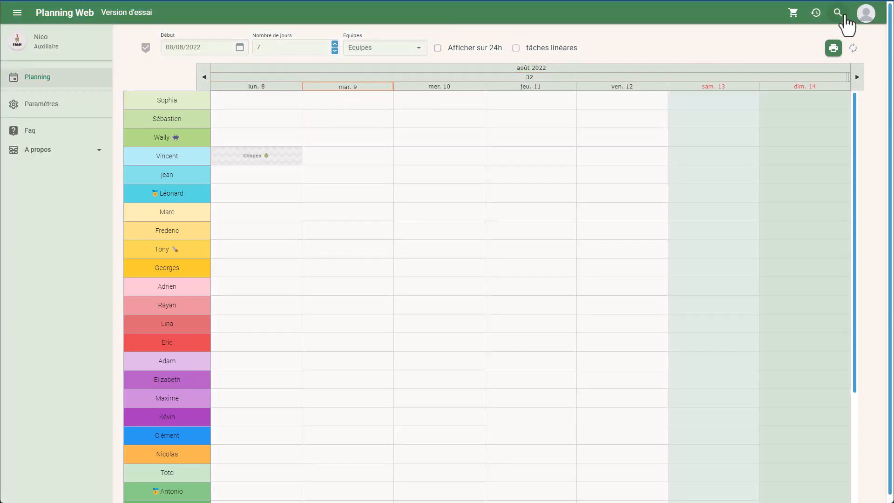
In the auxiliary user's session, check the action history and examine the additional information of the 08/08/2022 Conges task on the planning.
{"action": "left_click", "coordinate": [815, 14]}
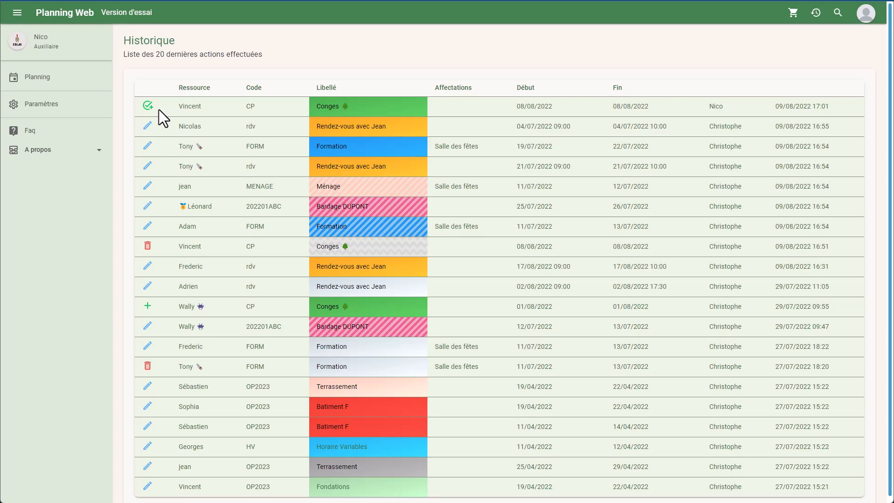
{"action": "left_click", "coordinate": [51, 78]}
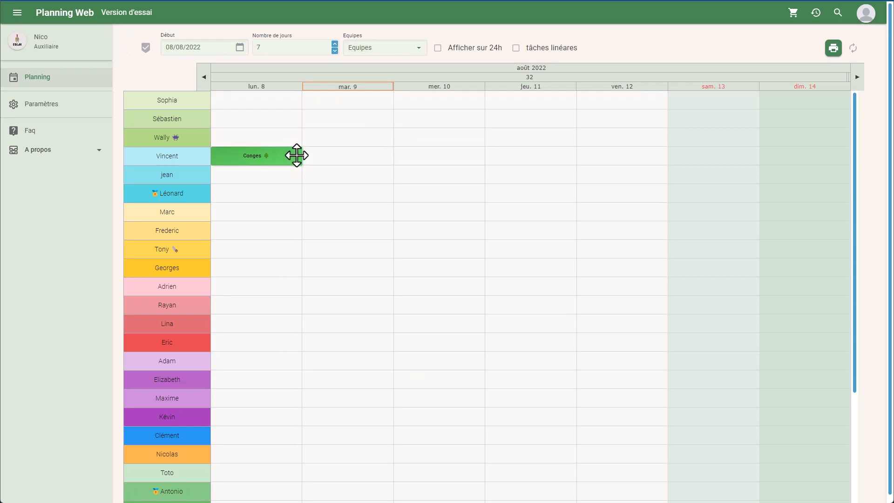
{"action": "right_click", "coordinate": [297, 155]}
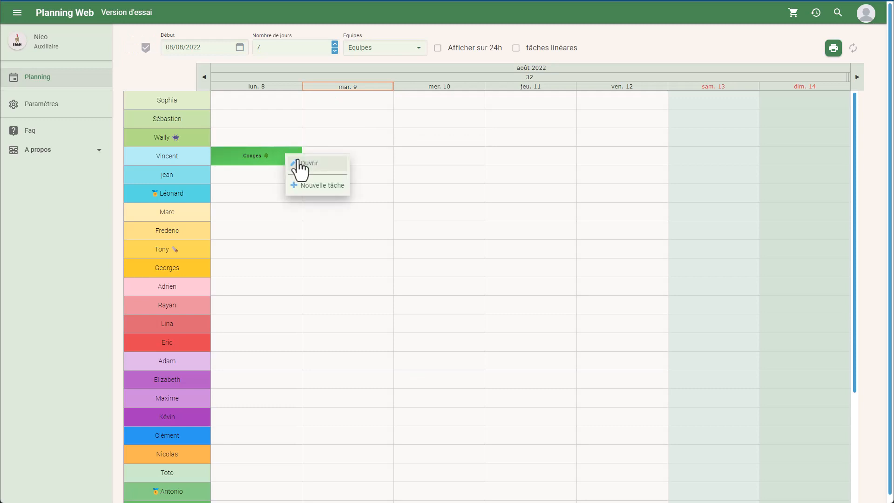
{"action": "left_click", "coordinate": [298, 163]}
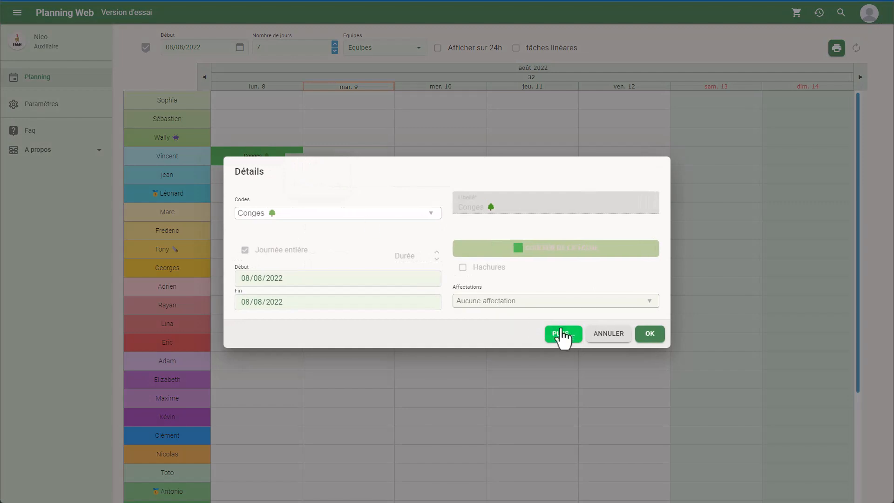
{"action": "left_click", "coordinate": [568, 336]}
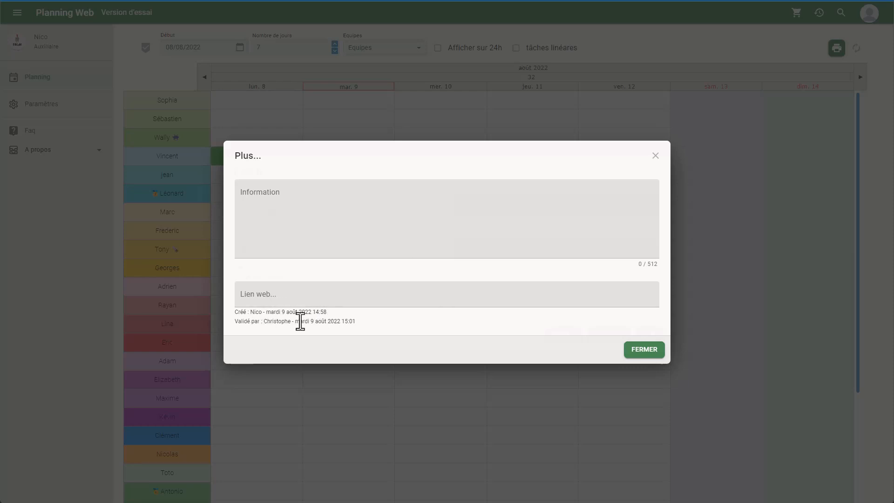
{"action": "left_click", "coordinate": [644, 353]}
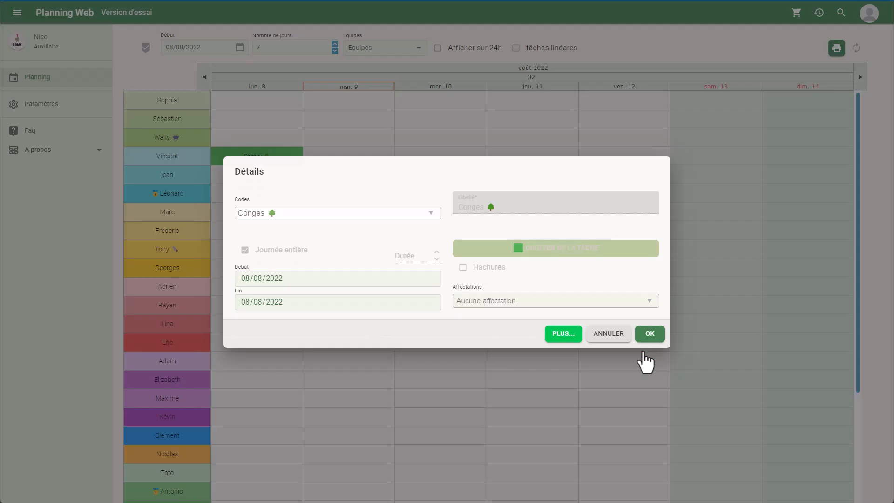